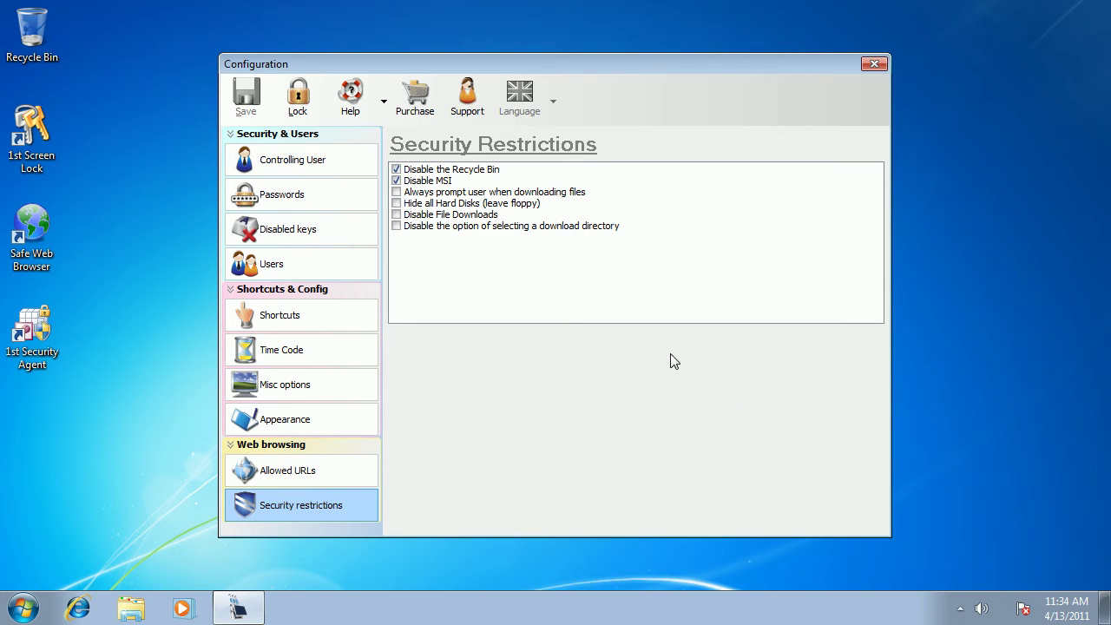
On the Passwords page, enter a six-character master password for unlocking the workstation
{"action": "left_click", "coordinate": [271, 198]}
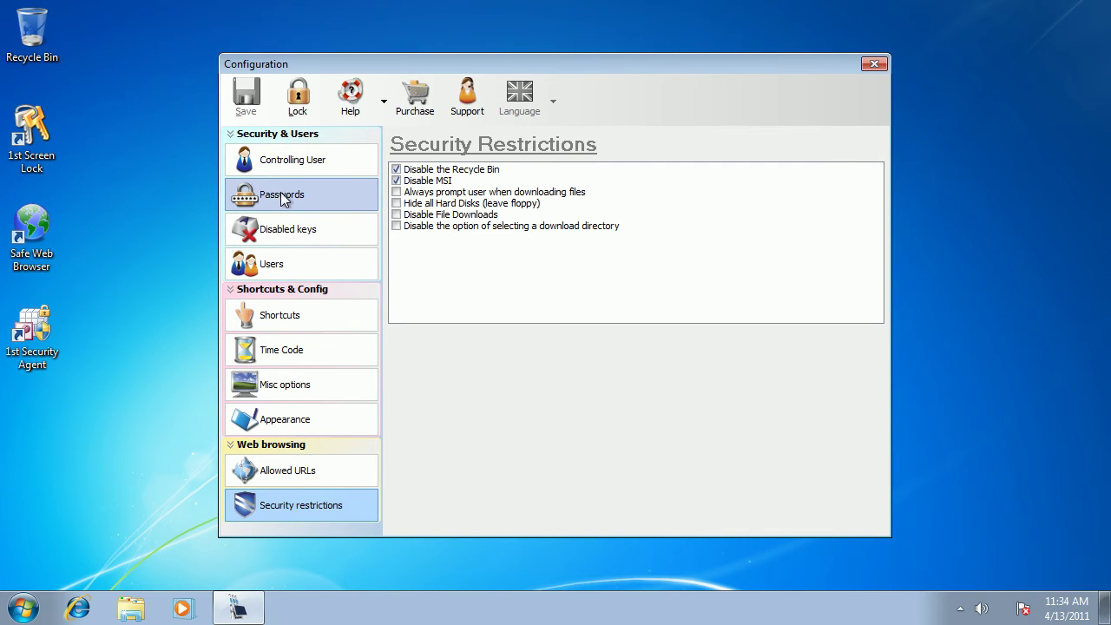
{"action": "left_click", "coordinate": [282, 193]}
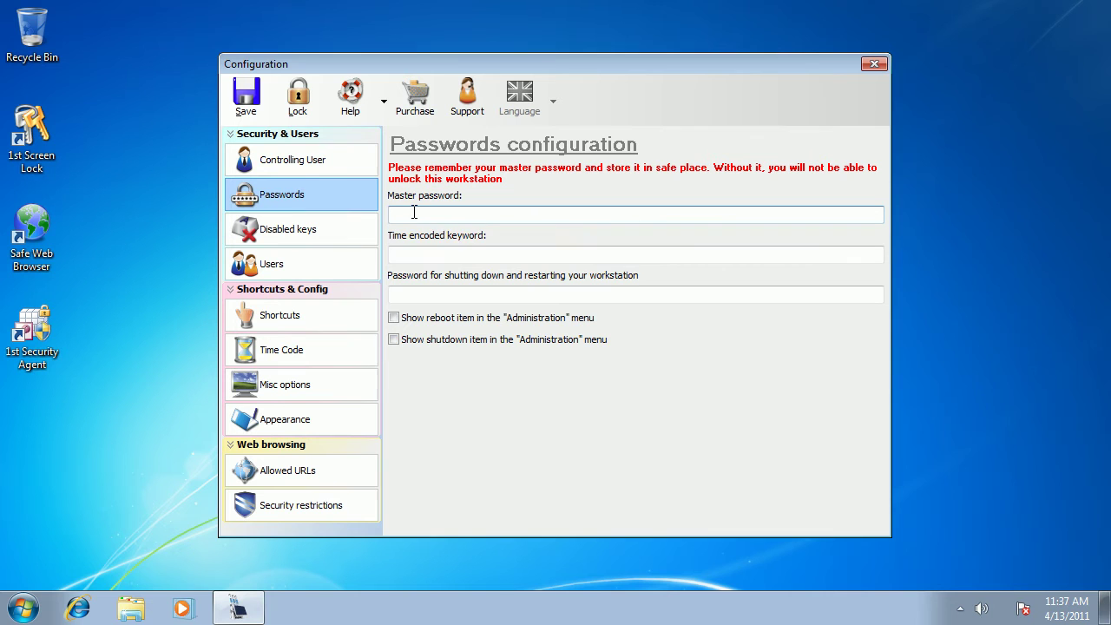
{"action": "left_click", "coordinate": [414, 214]}
{"action": "type", "text": "abcdef"}
Under Users and passwords, add a new user with a six-digit password and confirm it
{"action": "left_click", "coordinate": [254, 272]}
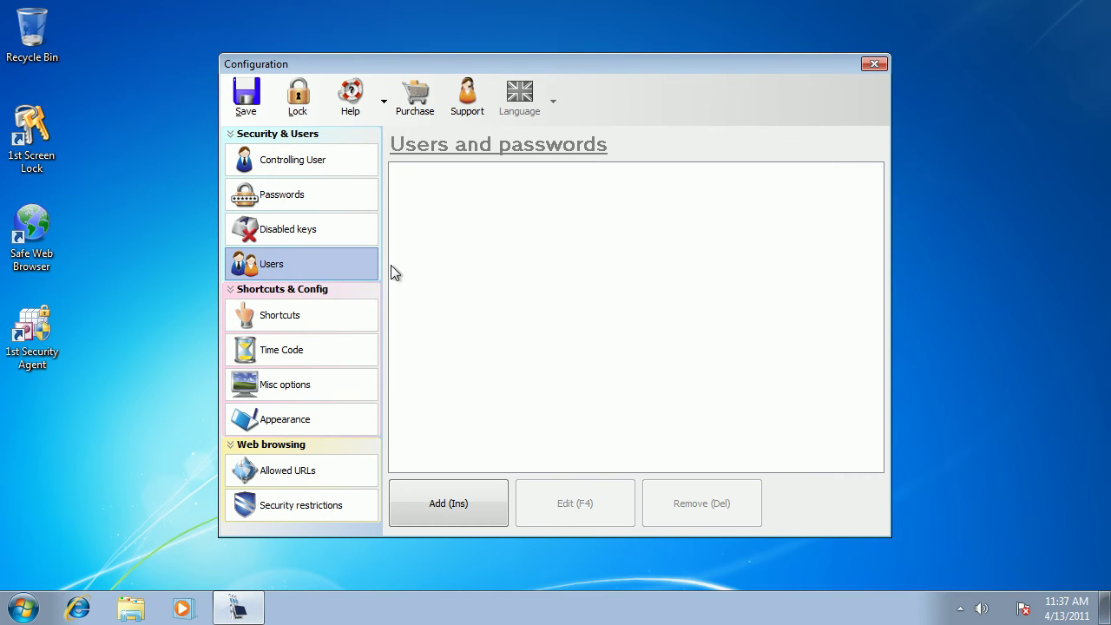
{"action": "mouse_move", "coordinate": [438, 284]}
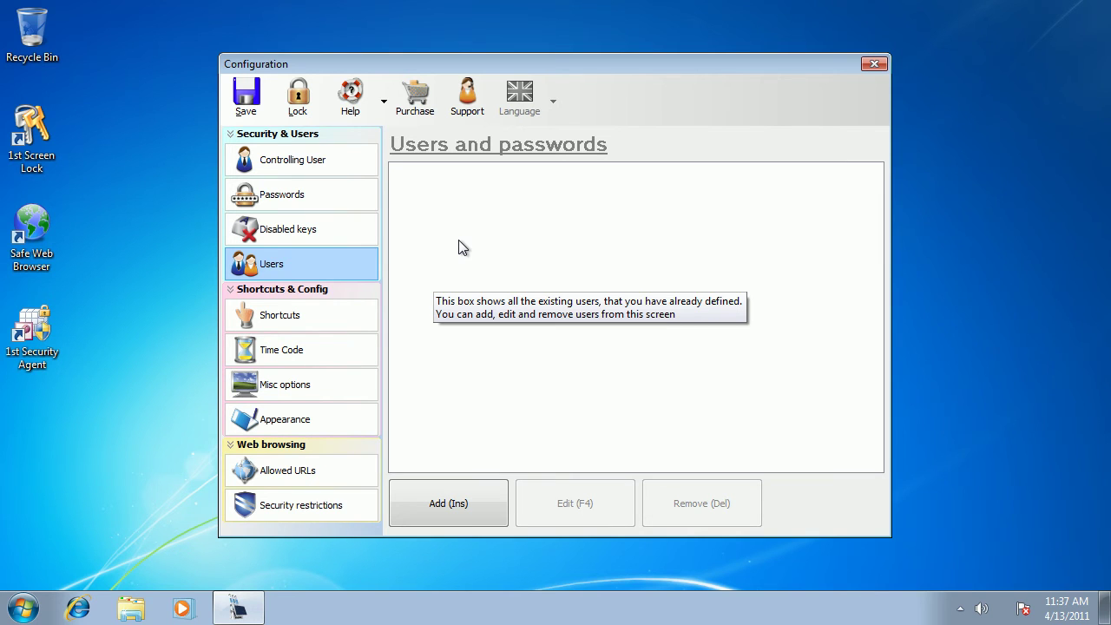
{"action": "left_click", "coordinate": [449, 501]}
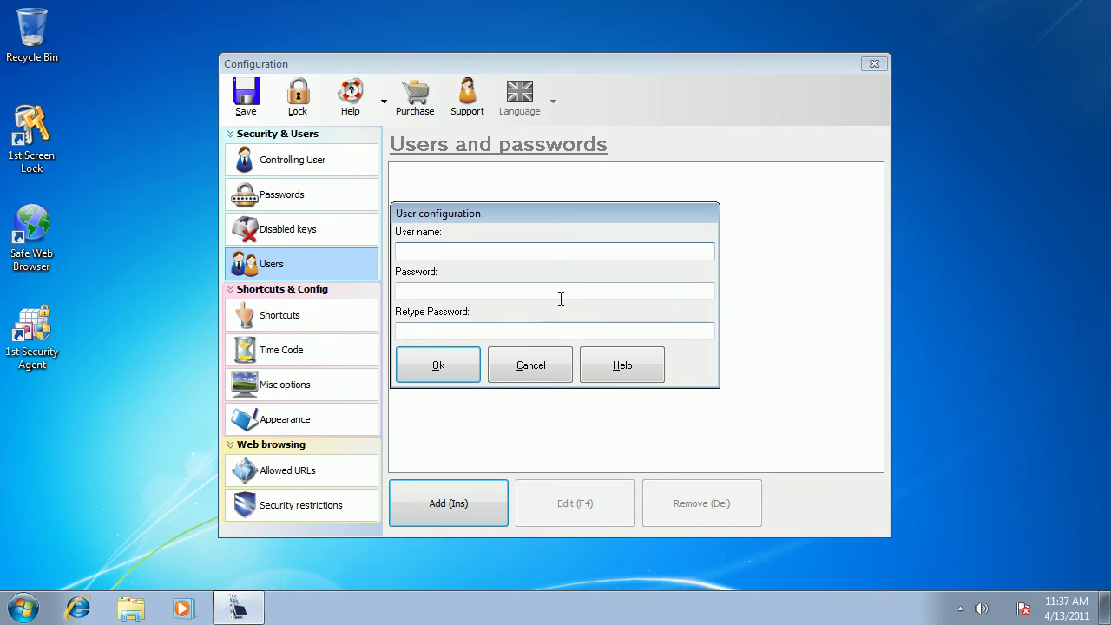
{"action": "type", "text": "max123"}
{"action": "key", "text": "BackSpace"}
{"action": "key", "text": "BackSpace"}
{"action": "key", "text": "BackSpace"}
{"action": "key", "text": "Tab"}
{"action": "type", "text": "123"}
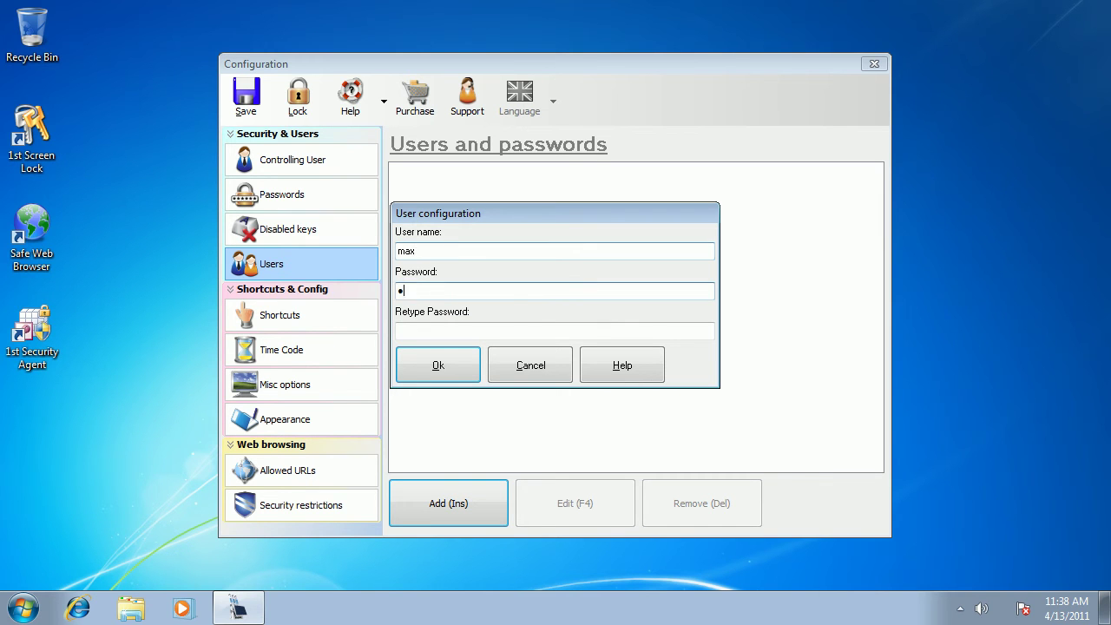
{"action": "type", "text": "456"}
{"action": "left_click", "coordinate": [422, 335]}
{"action": "type", "text": "123456"}
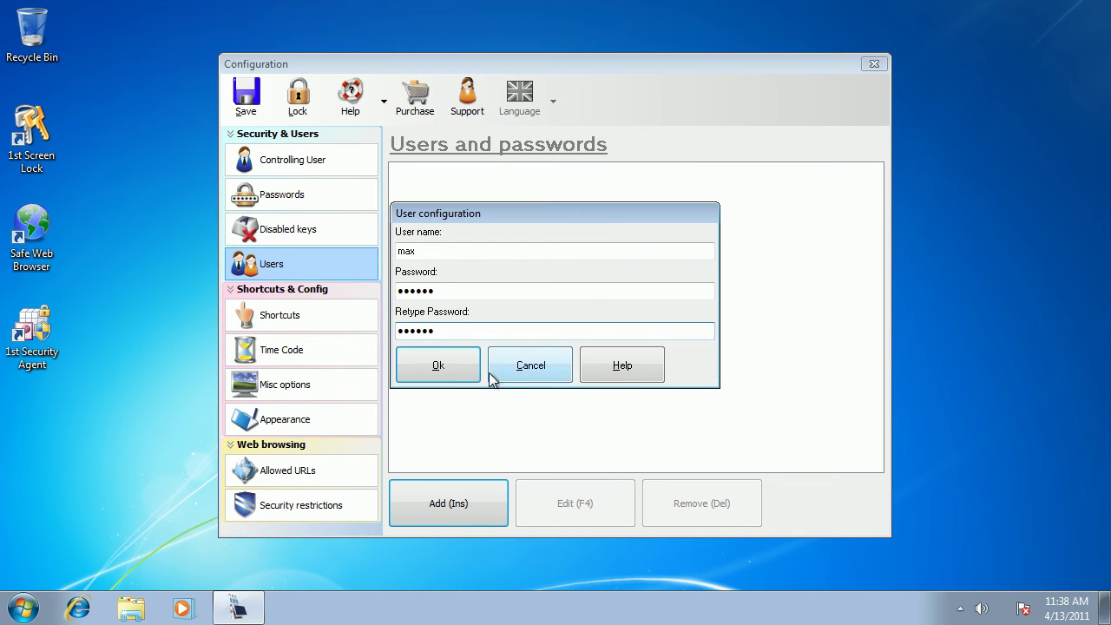
{"action": "left_click", "coordinate": [438, 365]}
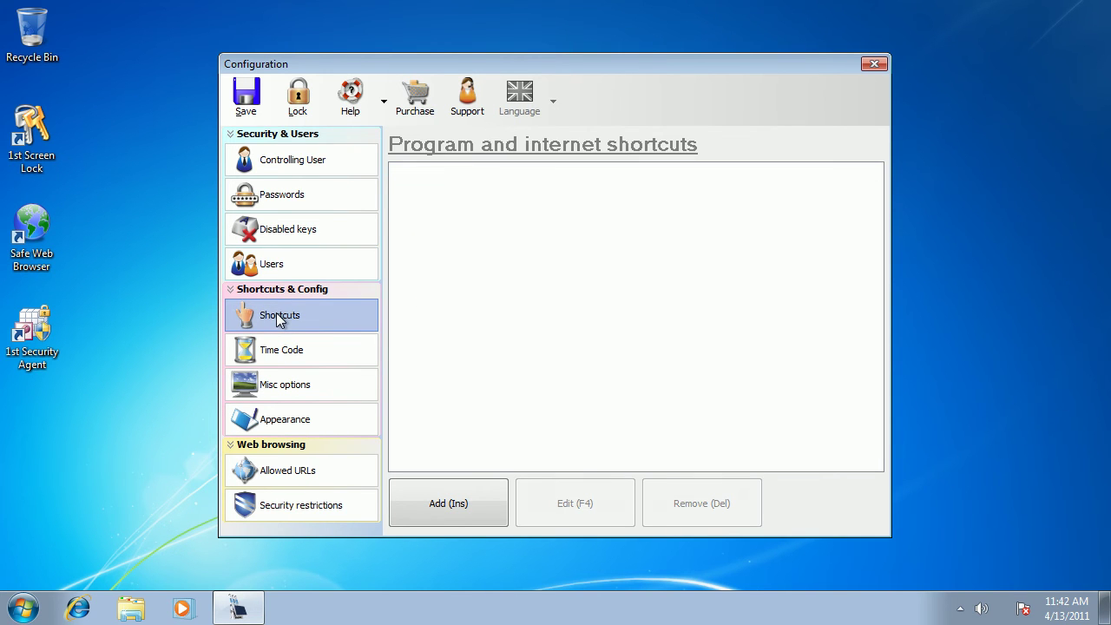
{"action": "left_click", "coordinate": [443, 509]}
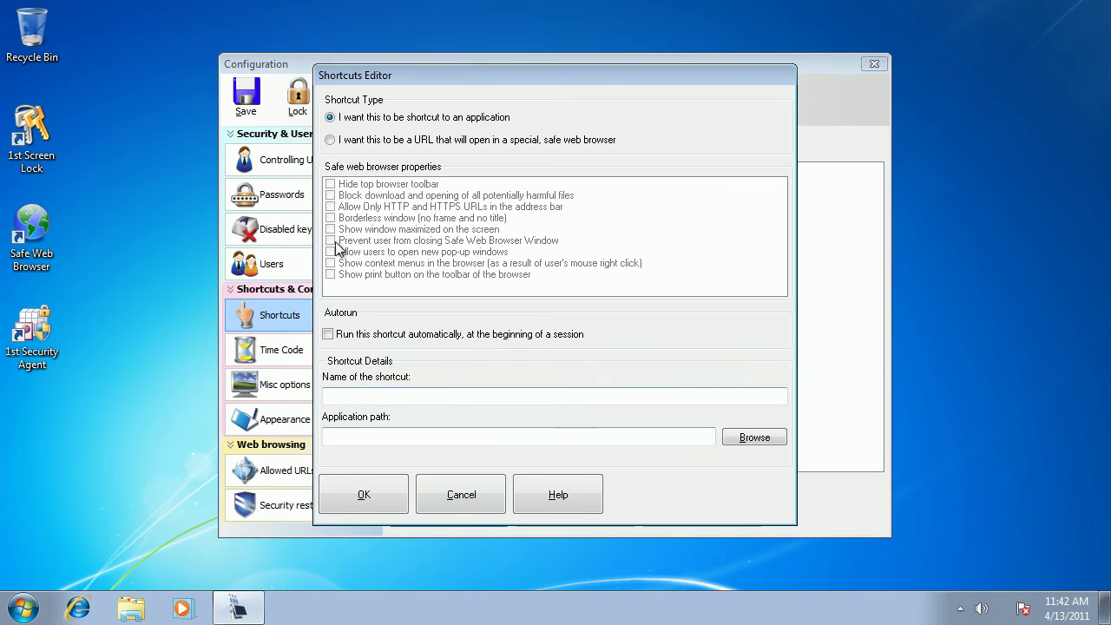
{"action": "left_click", "coordinate": [329, 140]}
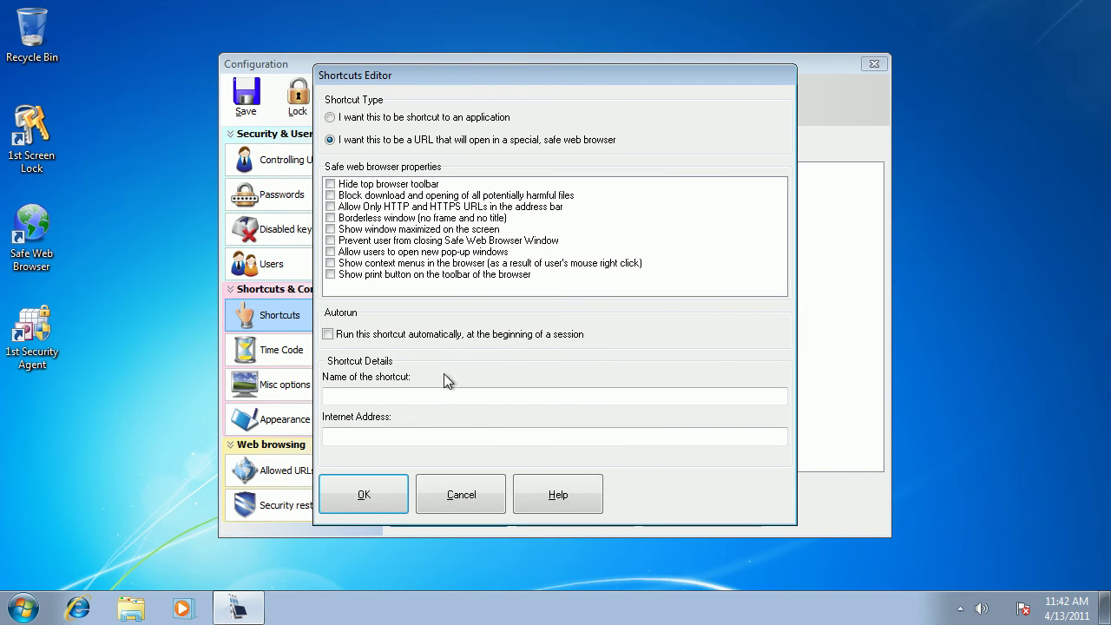
{"action": "left_click", "coordinate": [354, 399]}
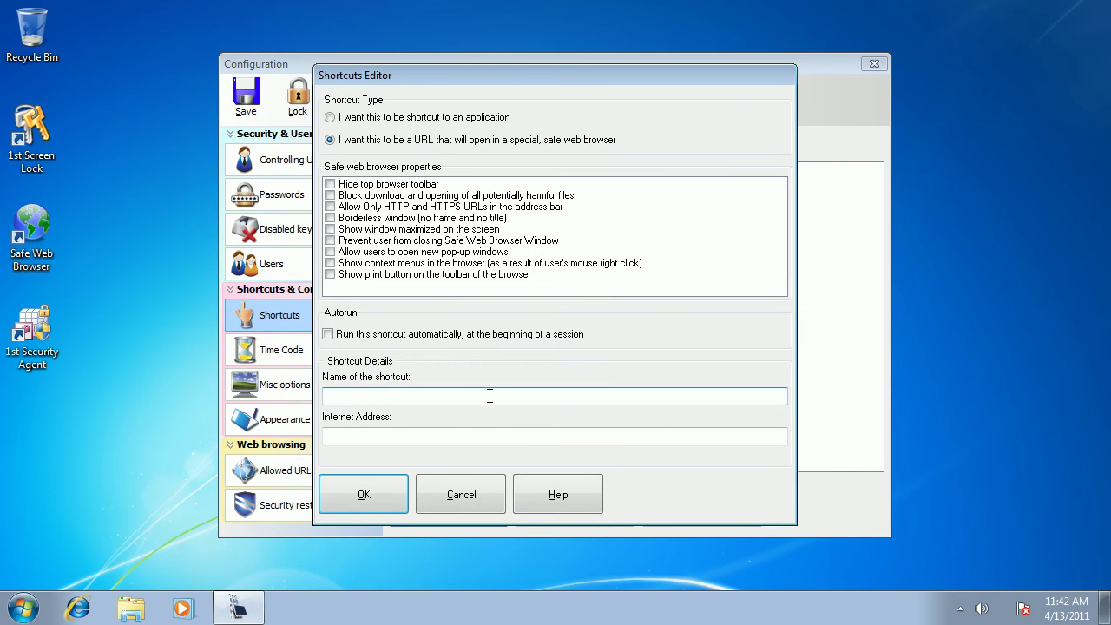
{"action": "type", "text": "Gmail"}
{"action": "left_click", "coordinate": [387, 436]}
{"action": "type", "text": "http"}
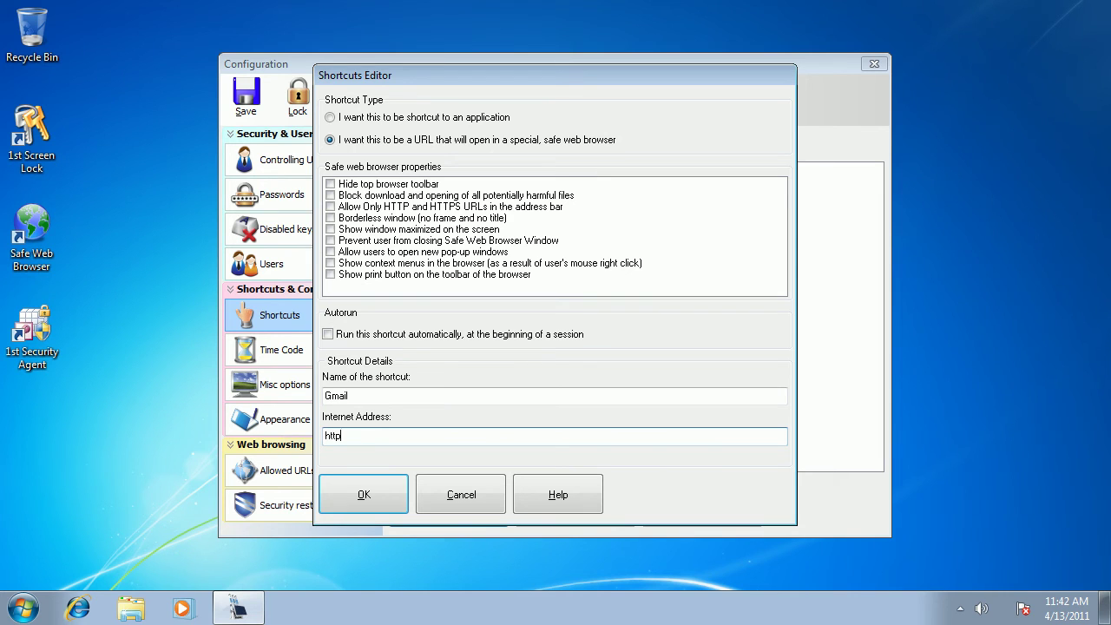
{"action": "type", "text": "://www.gmail.com"}
{"action": "mouse_move", "coordinate": [334, 185]}
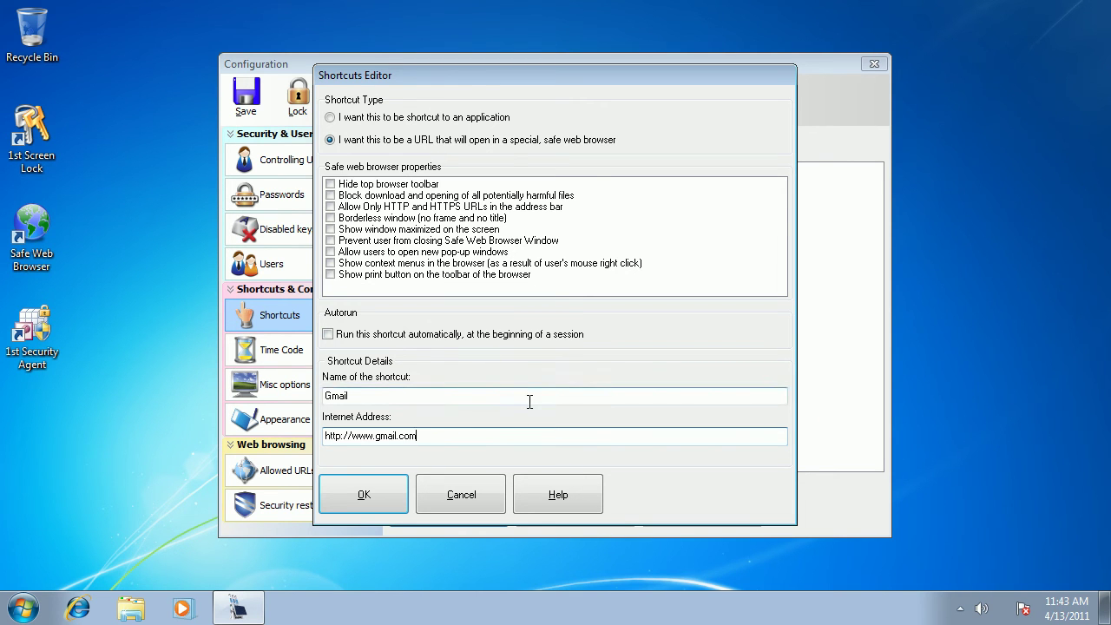
{"action": "left_click", "coordinate": [384, 500]}
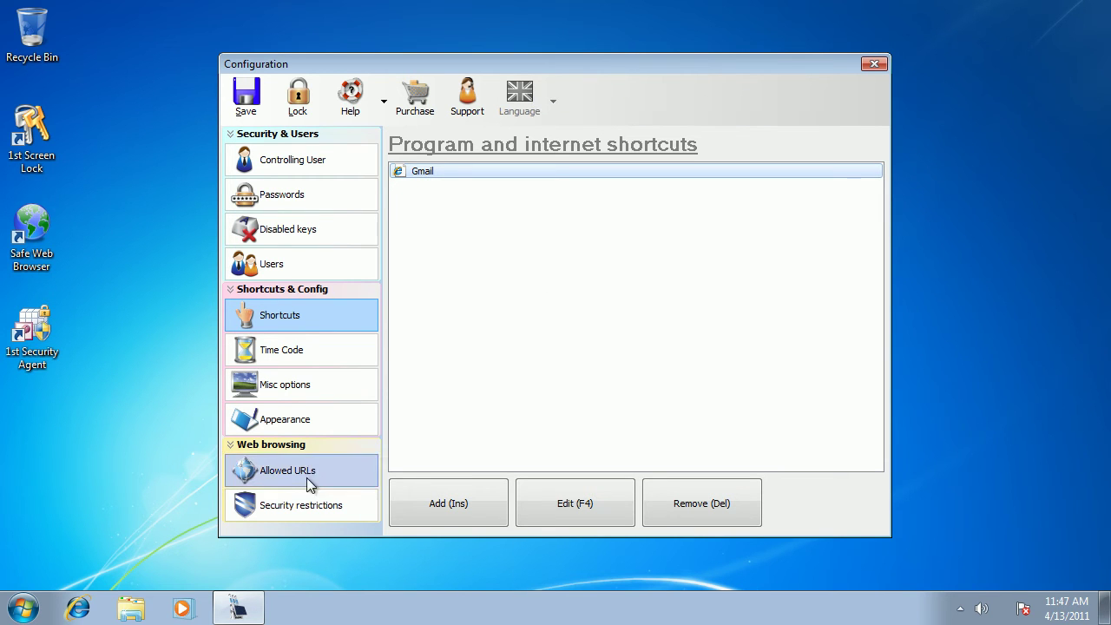
{"action": "left_click", "coordinate": [272, 481]}
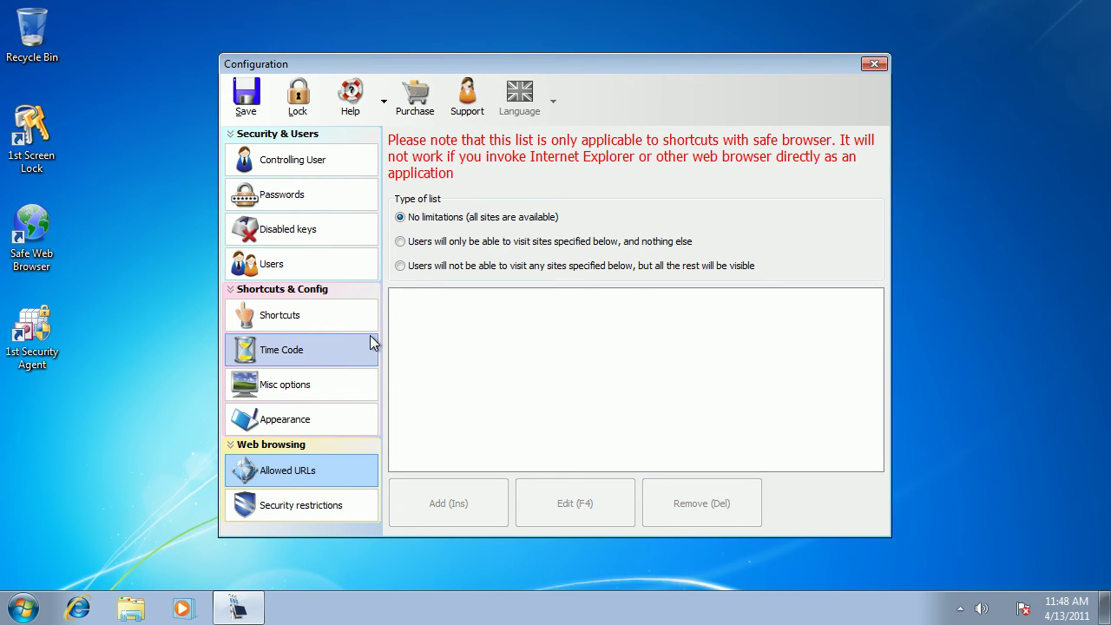
{"action": "left_click", "coordinate": [399, 243]}
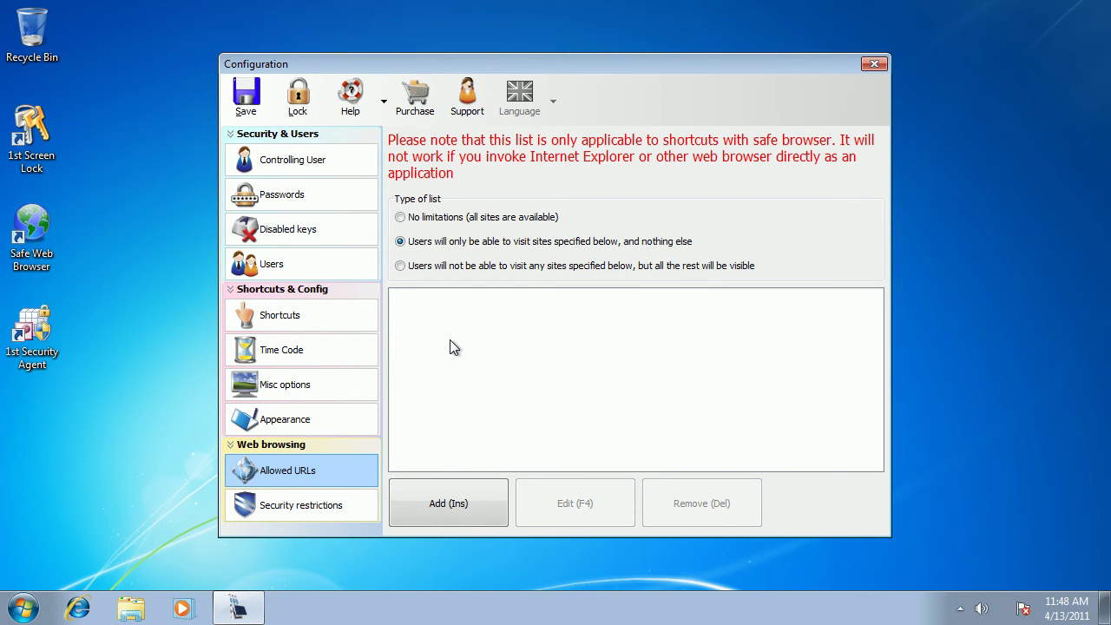
{"action": "left_click", "coordinate": [448, 508]}
{"action": "type", "text": "http"}
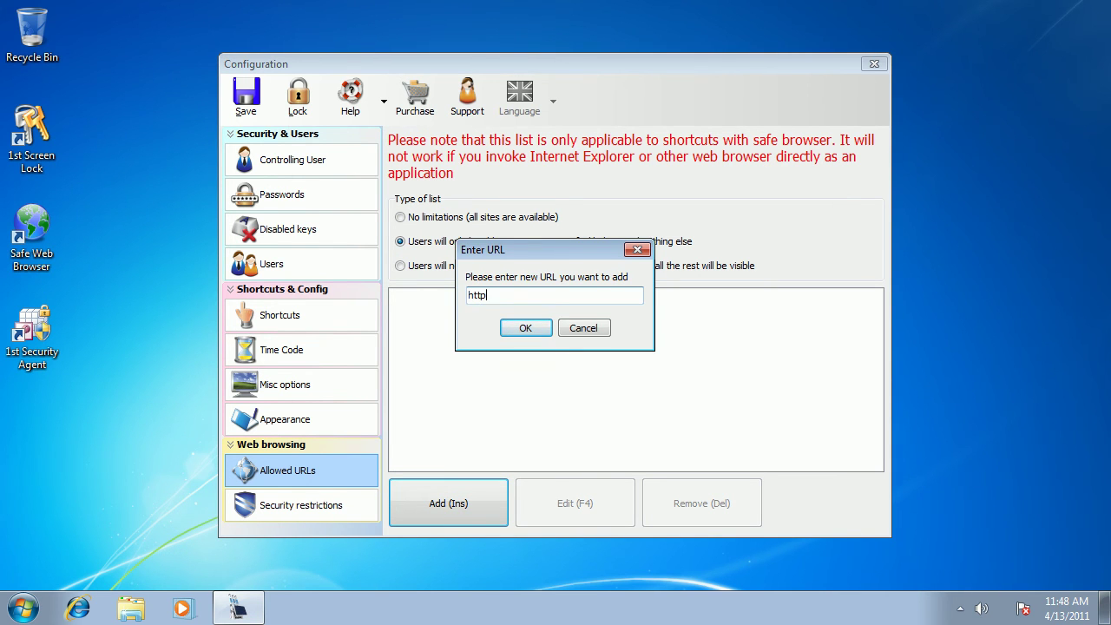
{"action": "type", "text": "://www.gmail.com"}
{"action": "left_click", "coordinate": [521, 328]}
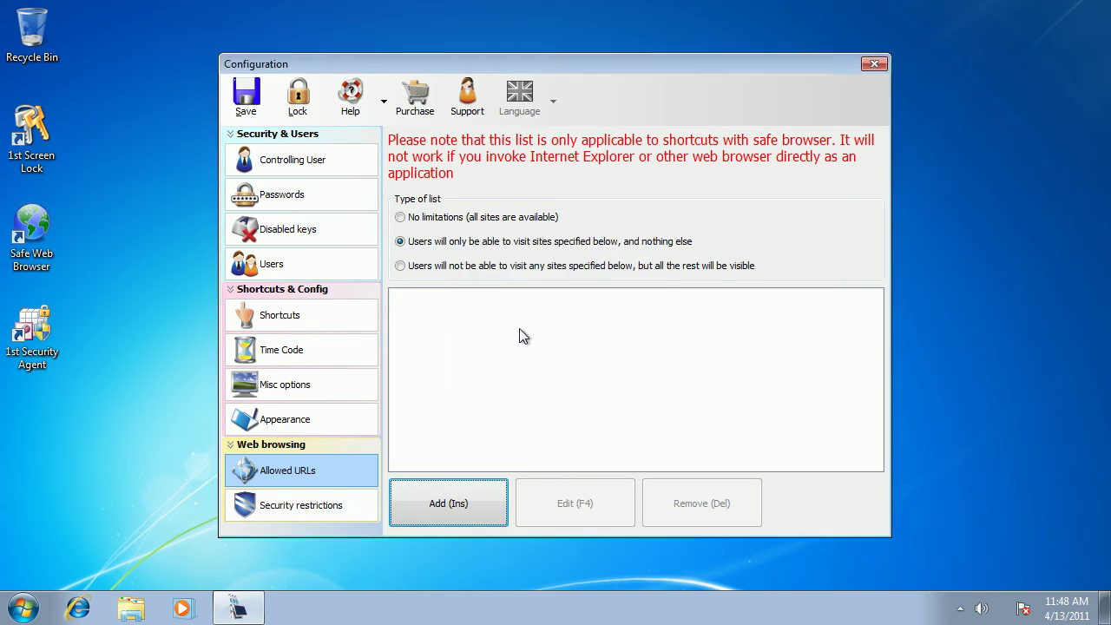
{"action": "left_click", "coordinate": [609, 365]}
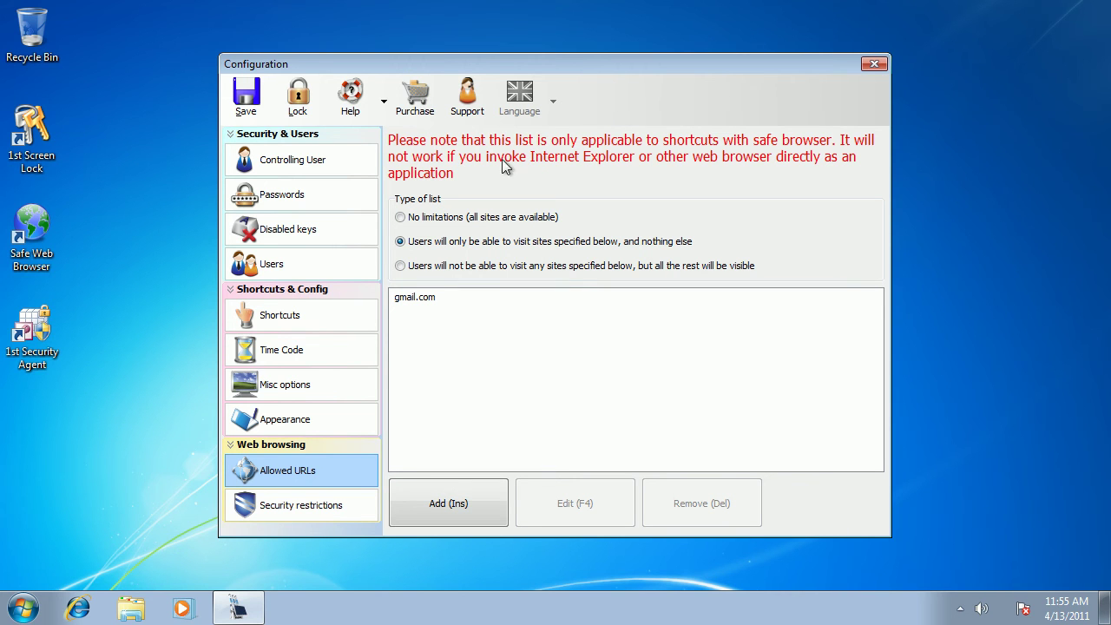
Lock the workstation and reboot it into the locked public shell
{"action": "left_click", "coordinate": [297, 100]}
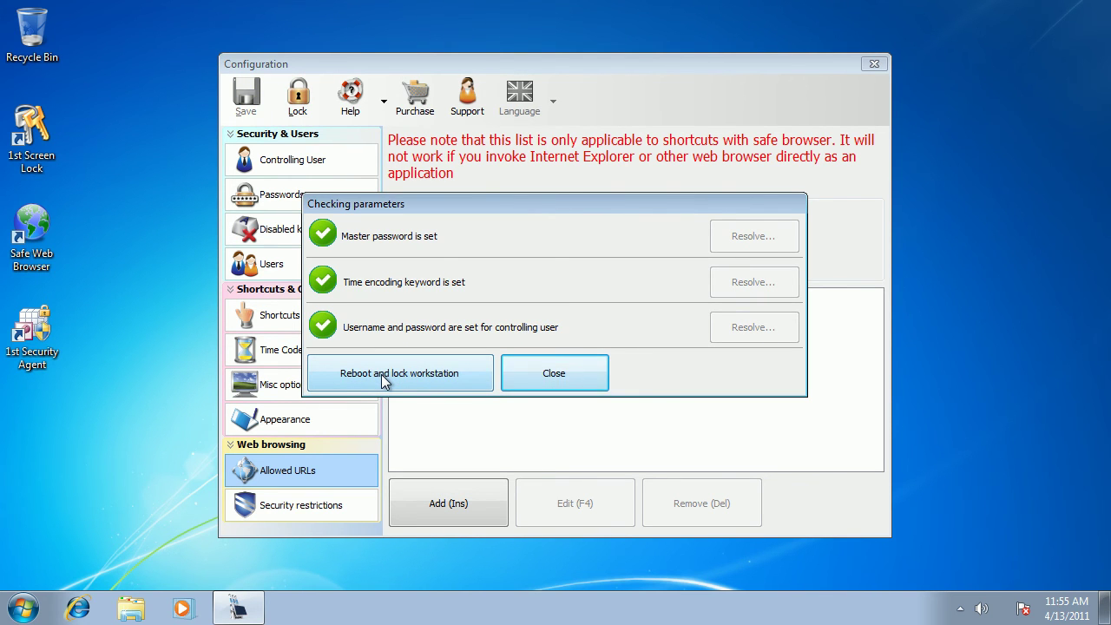
{"action": "left_click", "coordinate": [382, 375]}
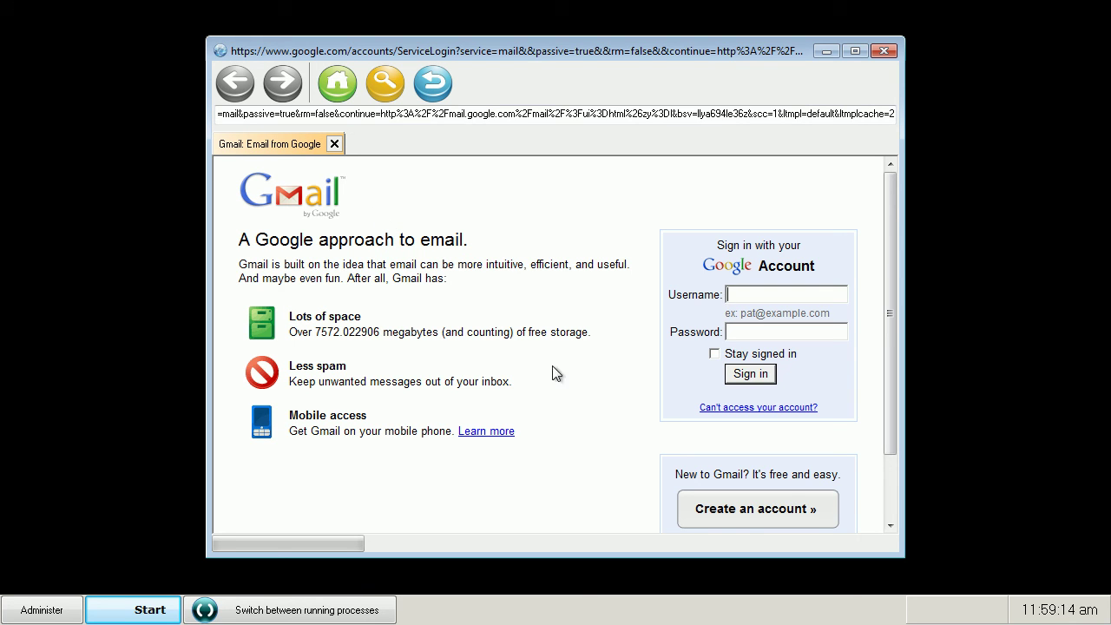
Drag the safe browser's corner to enlarge the window showing Gmail sign-in
{"action": "left_click_drag", "start_coordinate": [896, 554], "coordinate": [957, 566]}
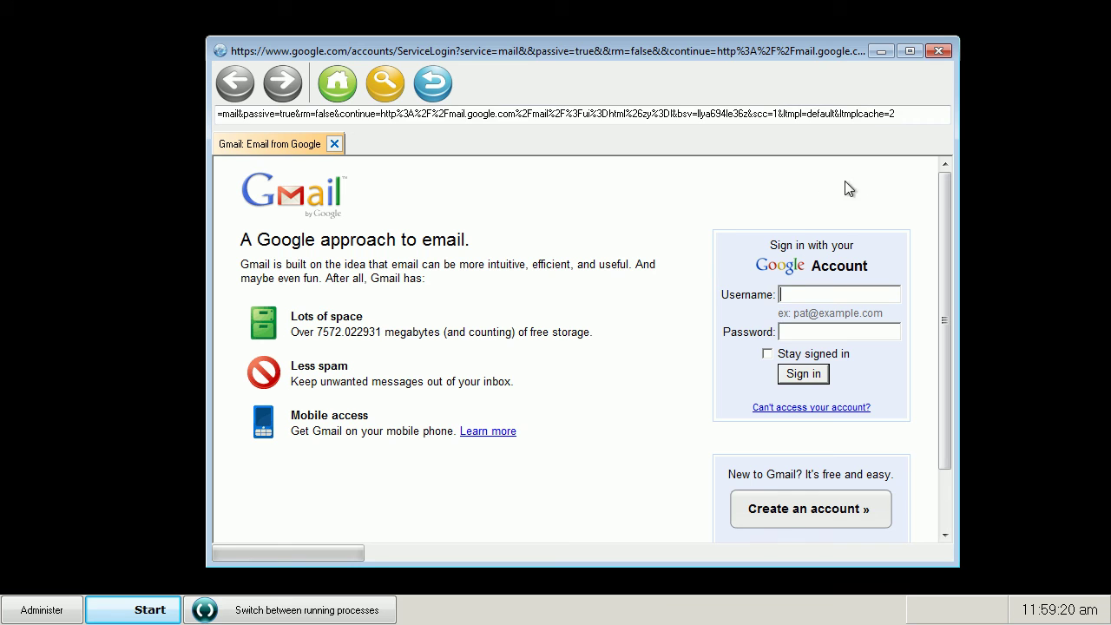
{"action": "left_click", "coordinate": [906, 121]}
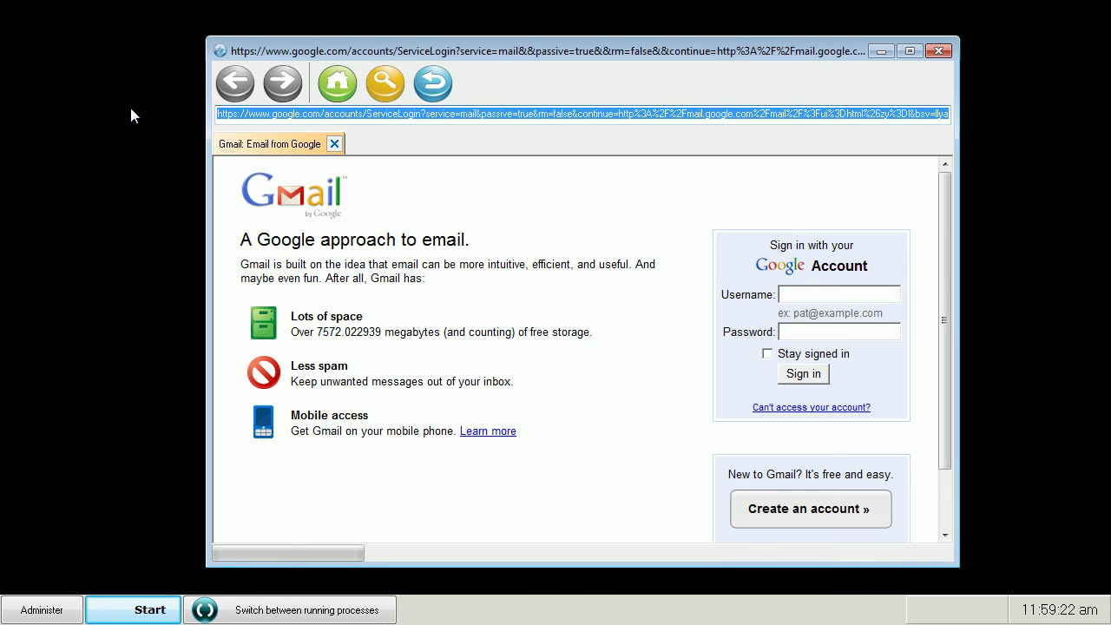
{"action": "type", "text": "www"}
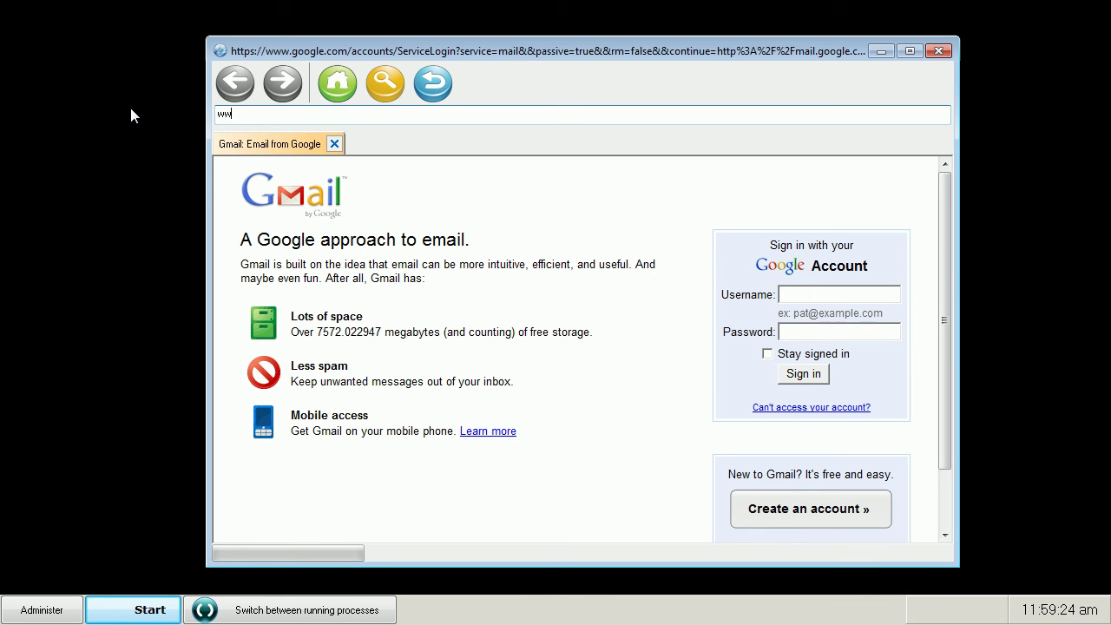
{"action": "type", "text": ".yahoo.com"}
{"action": "key", "text": "Return"}
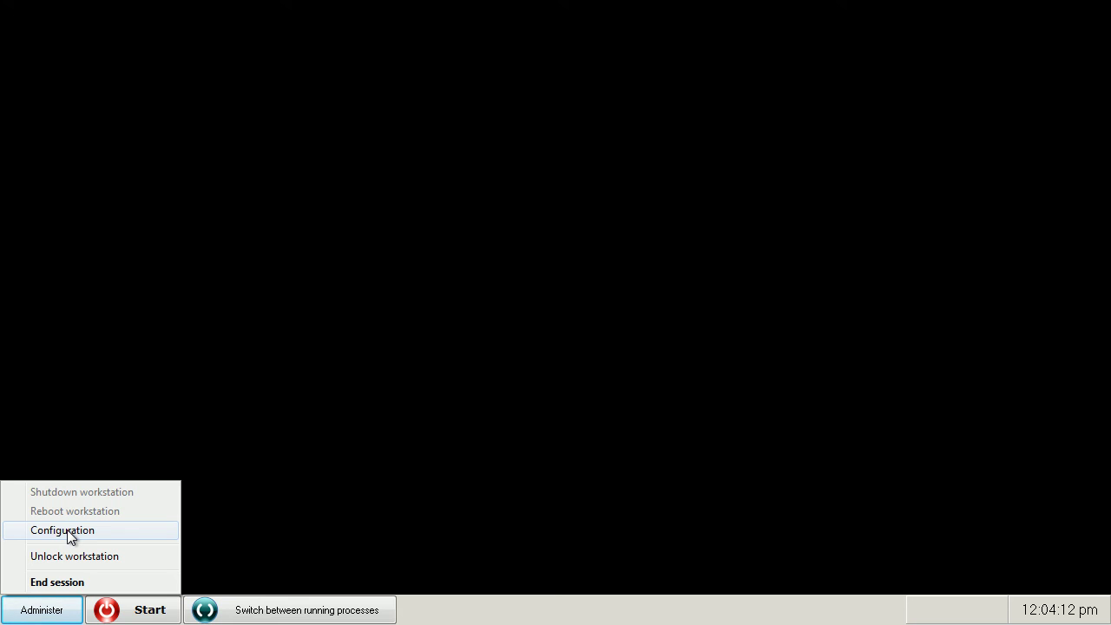
{"action": "left_click", "coordinate": [67, 530]}
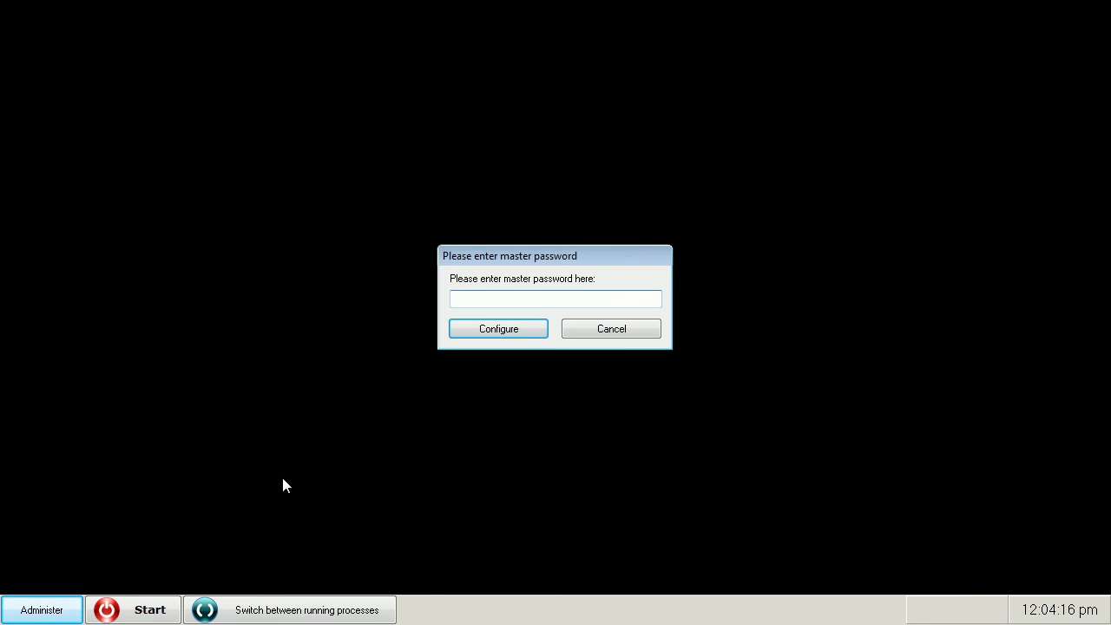
{"action": "type", "text": "••••••"}
{"action": "left_click", "coordinate": [502, 337]}
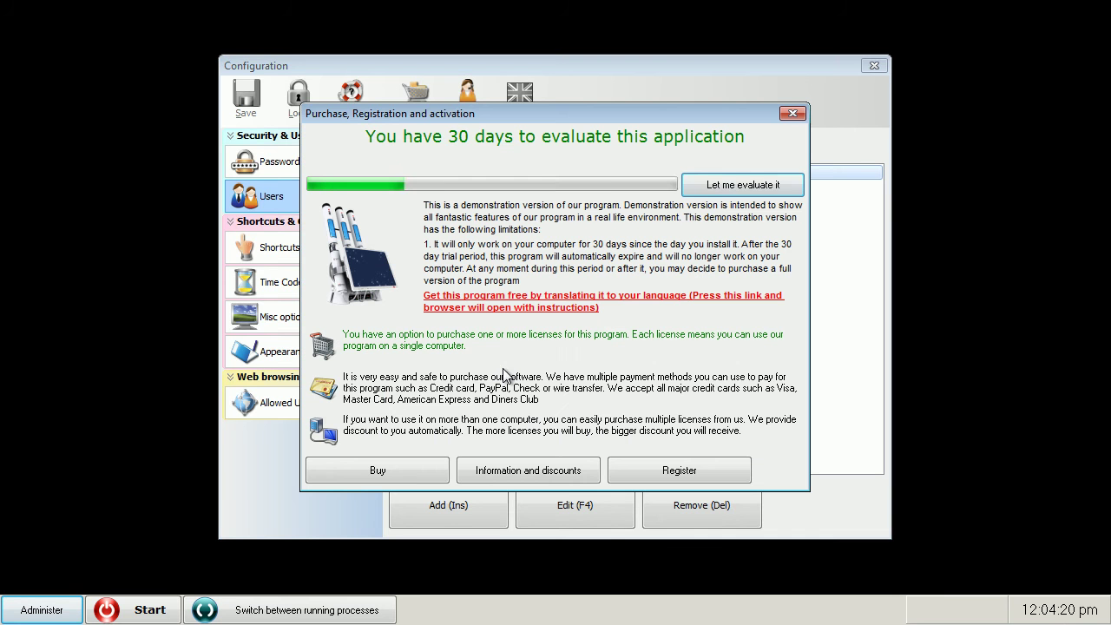
{"action": "left_click", "coordinate": [745, 184]}
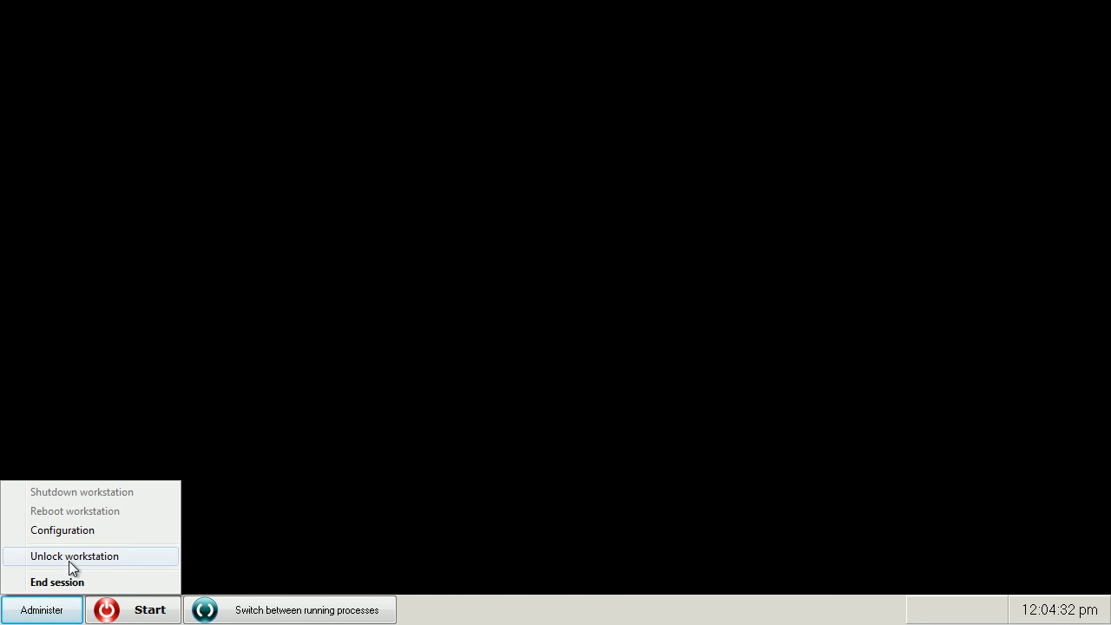
Unlock the workstation by entering the master password
{"action": "left_click", "coordinate": [71, 558]}
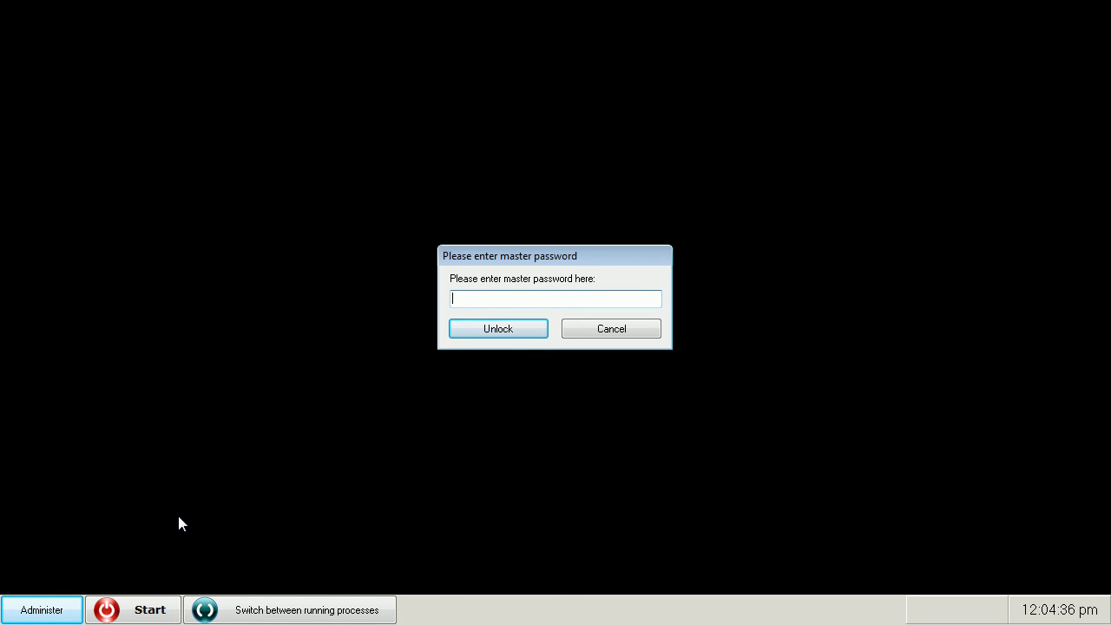
{"action": "type", "text": "******"}
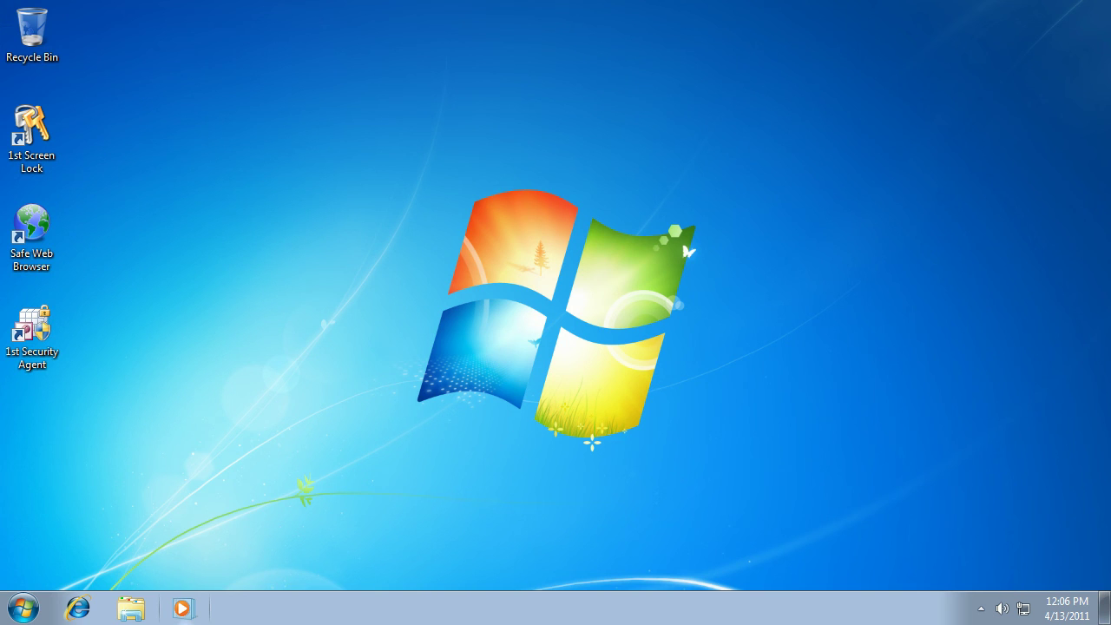
Launch Public PC Desktop from the Start menu and continue with the trial version
{"action": "left_click", "coordinate": [23, 608]}
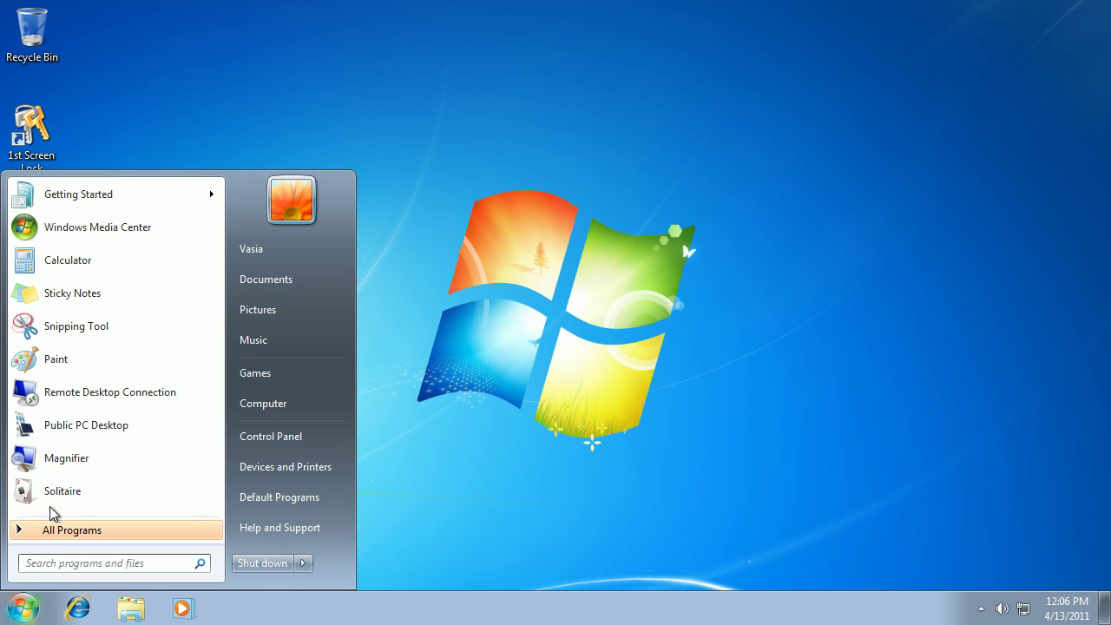
{"action": "left_click", "coordinate": [84, 432]}
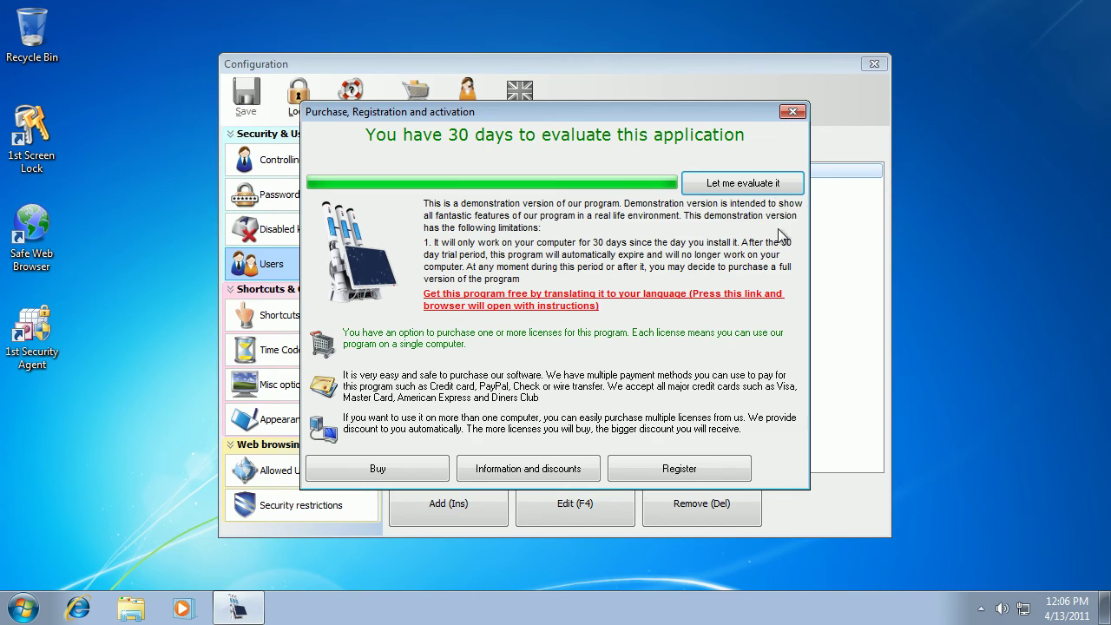
{"action": "left_click", "coordinate": [764, 180]}
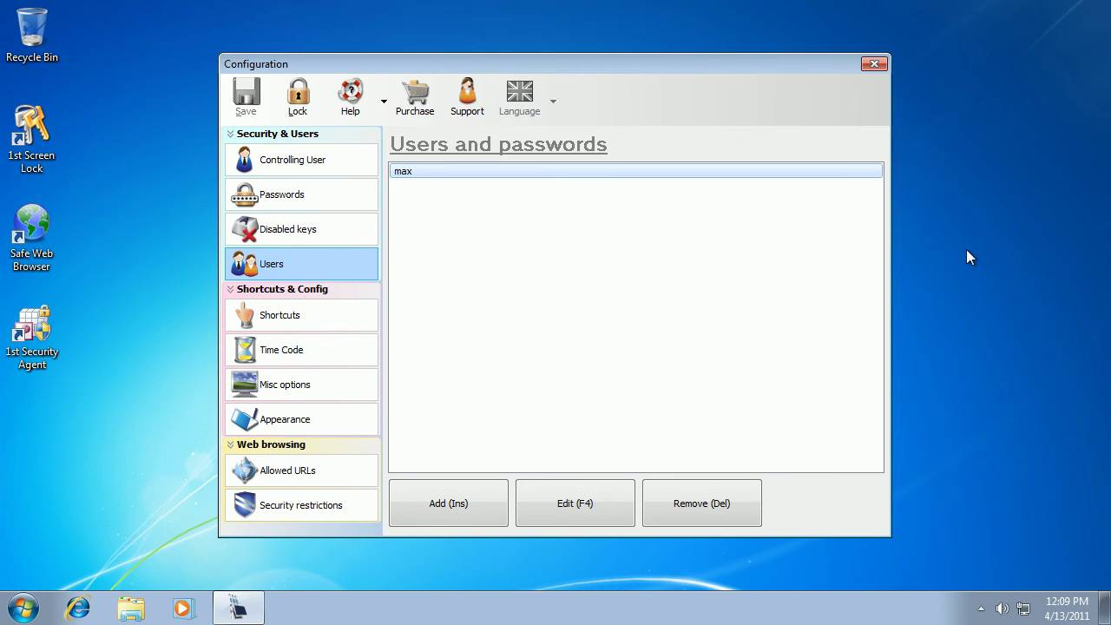
{"action": "left_click", "coordinate": [967, 251]}
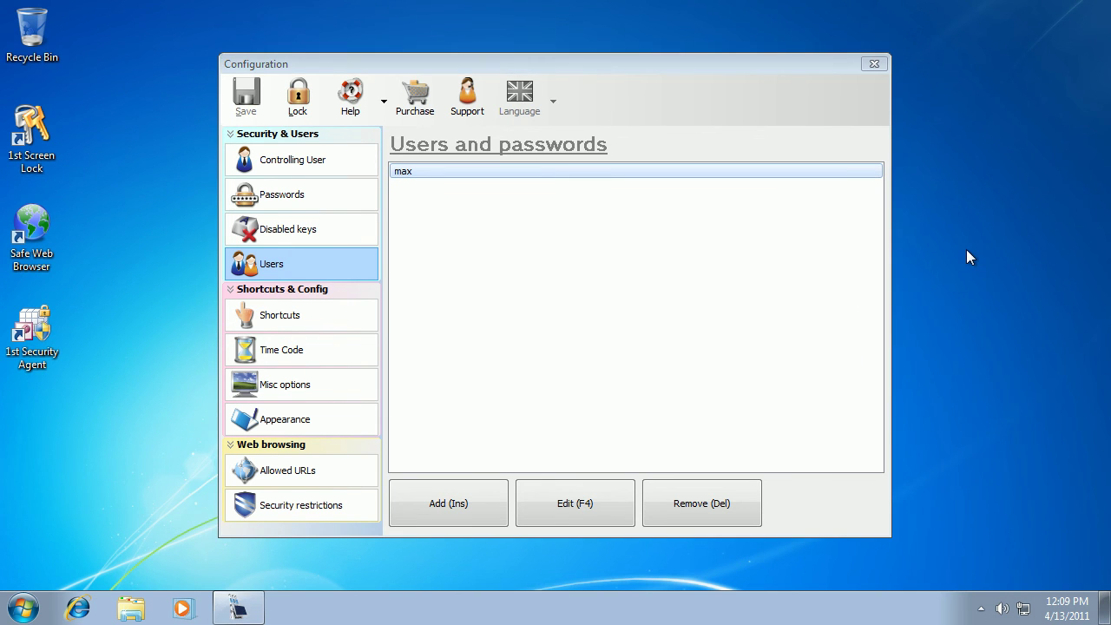